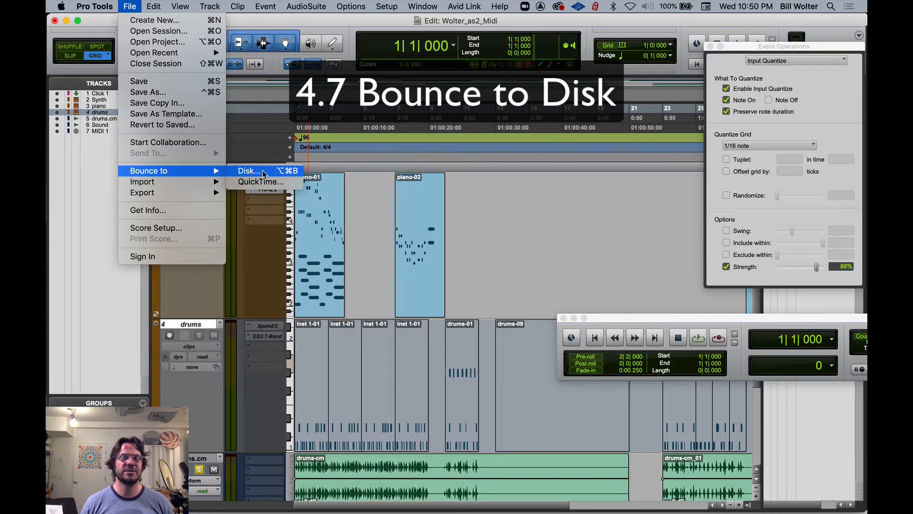
- Open the Bounce to Disk settings and set the file format to Interleaved
{"action": "left_click", "coordinate": [263, 174]}
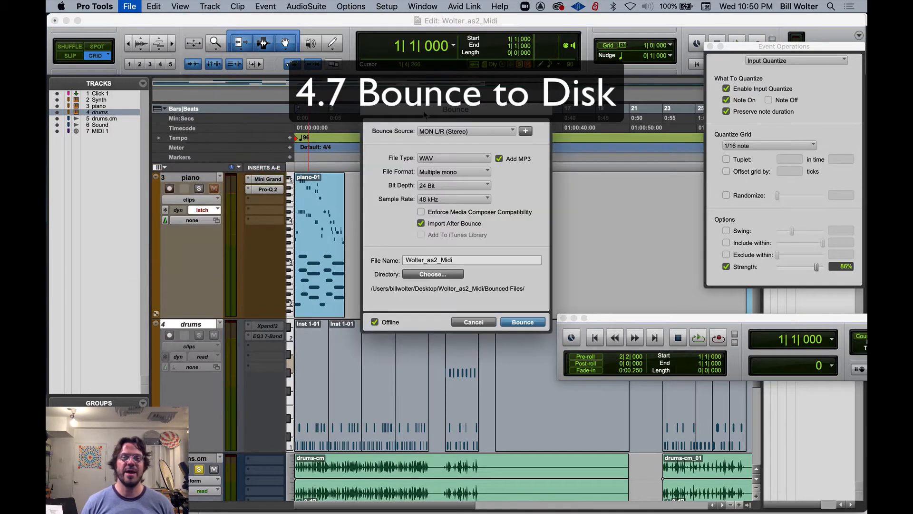
{"action": "left_click_drag", "start_coordinate": [420, 112], "coordinate": [379, 75]}
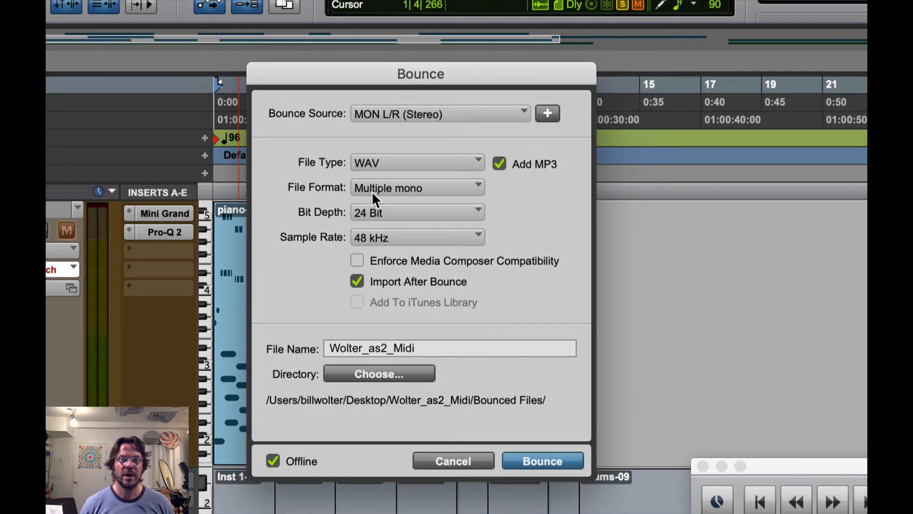
{"action": "left_click", "coordinate": [426, 181]}
{"action": "left_click", "coordinate": [426, 206]}
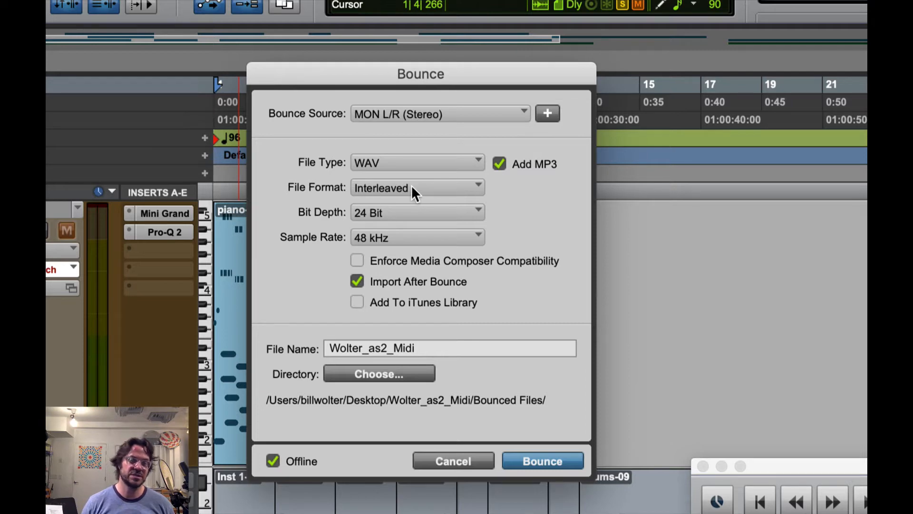
- Set the bounce's bit depth to 16 Bit and its sample rate to 44.1 kHz
{"action": "left_click", "coordinate": [402, 205]}
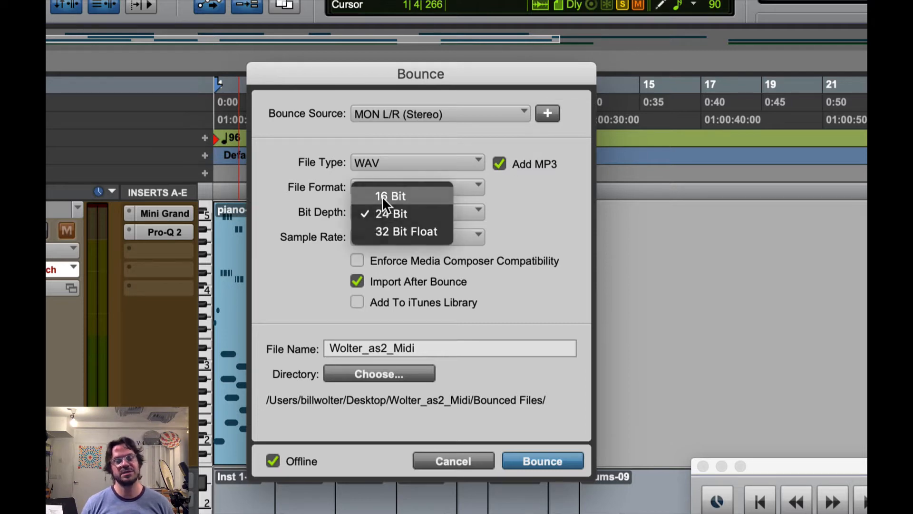
{"action": "left_click", "coordinate": [382, 195]}
{"action": "left_click", "coordinate": [372, 236]}
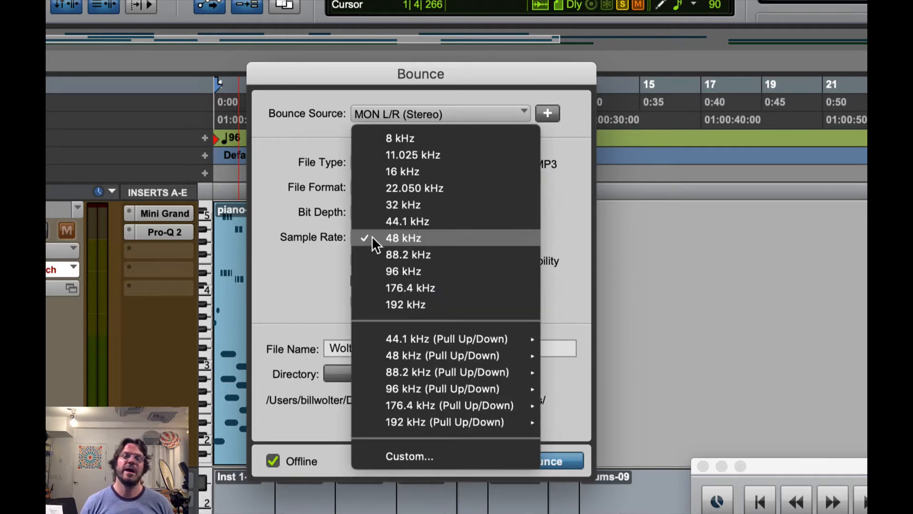
{"action": "left_click", "coordinate": [415, 217]}
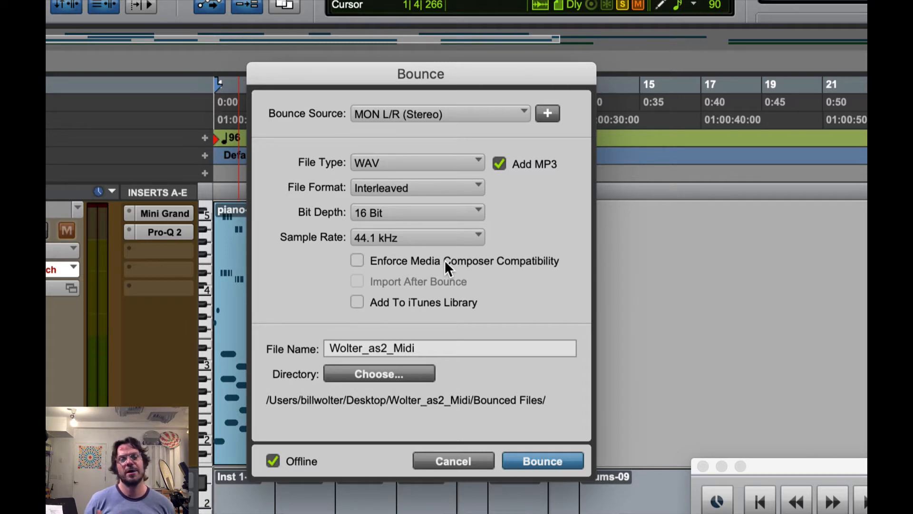
- Change the bounce's bit depth to 24 Bit and sample rate to 48 kHz, and dismiss the settings without bouncing
{"action": "left_click", "coordinate": [381, 212]}
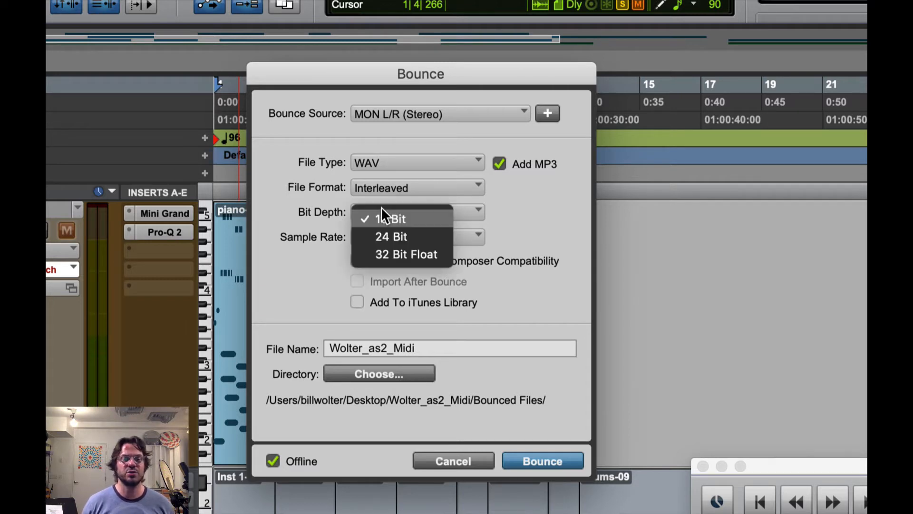
{"action": "left_click", "coordinate": [398, 233]}
{"action": "left_click", "coordinate": [404, 236]}
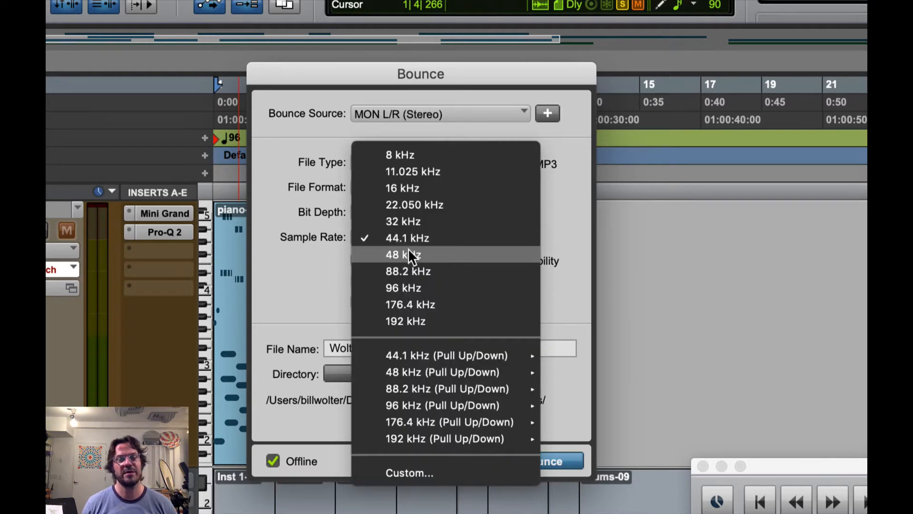
{"action": "left_click", "coordinate": [409, 252]}
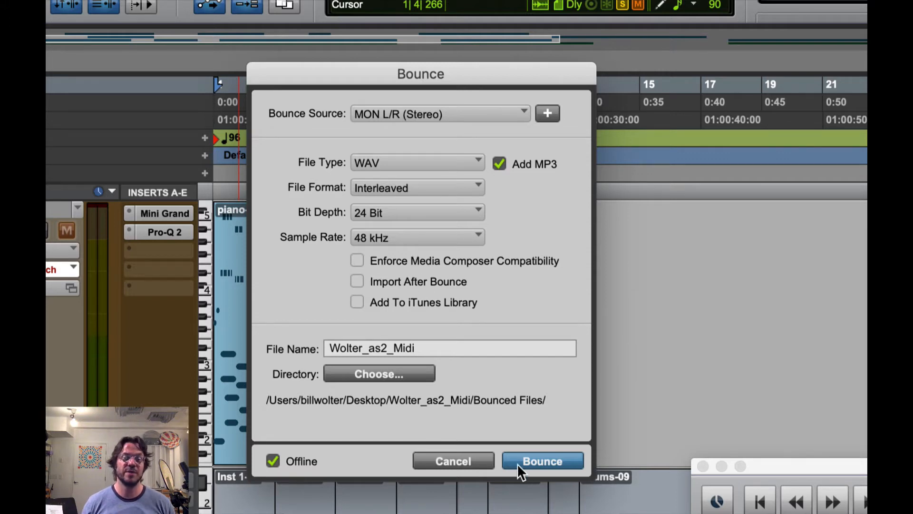
{"action": "left_click", "coordinate": [462, 457]}
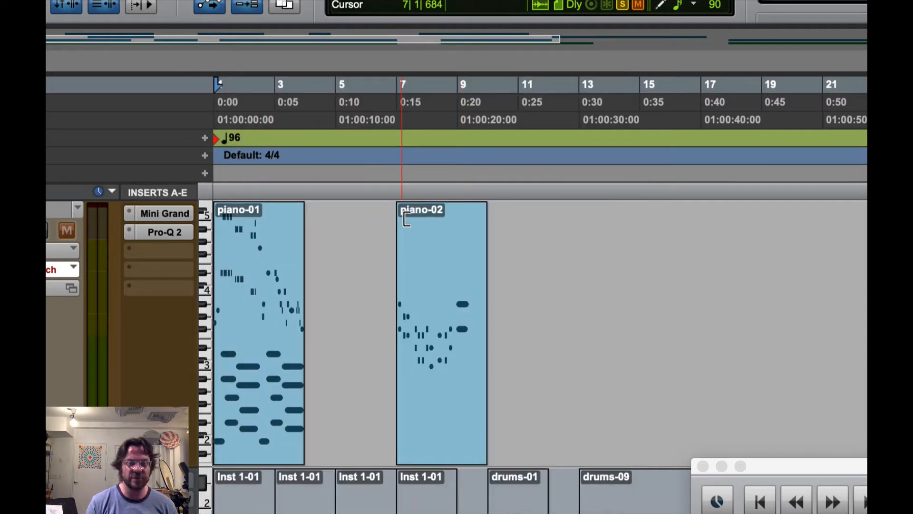
- Examine all tracks across the full timeline to find where the last clips of the song end
{"action": "left_click", "coordinate": [416, 244]}
{"action": "key", "text": "r"}
{"action": "key", "text": "r"}
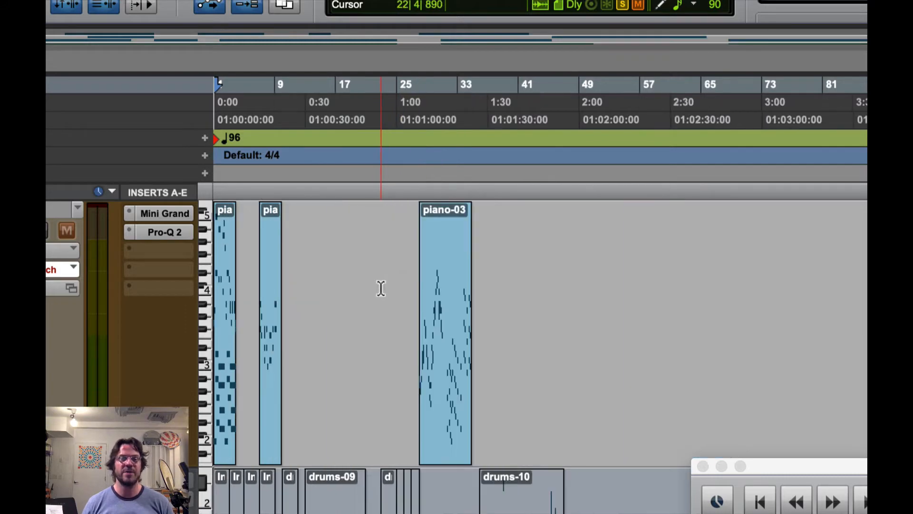
{"action": "scroll", "coordinate": [336, 287], "scroll_direction": "up", "scroll_amount": 5}
{"action": "scroll", "coordinate": [335, 288], "scroll_direction": "down", "scroll_amount": 10}
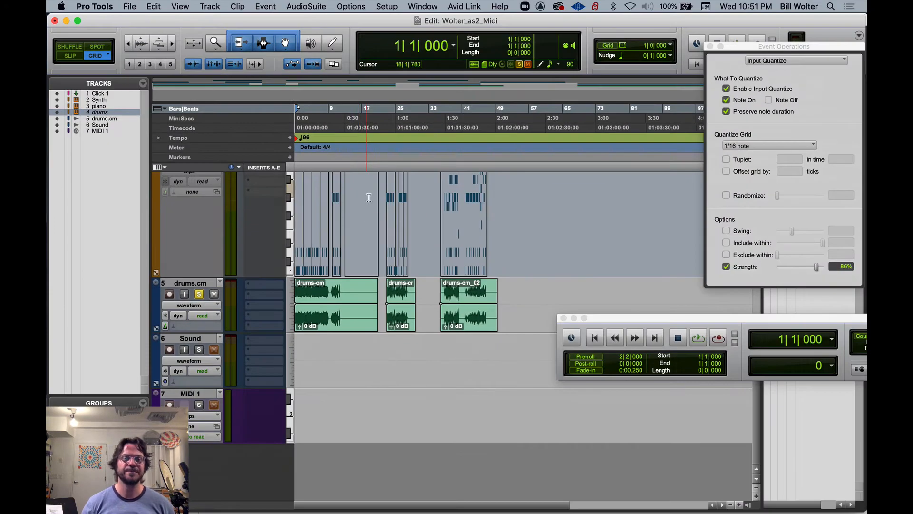
{"action": "scroll", "coordinate": [402, 276], "scroll_direction": "up", "scroll_amount": 10}
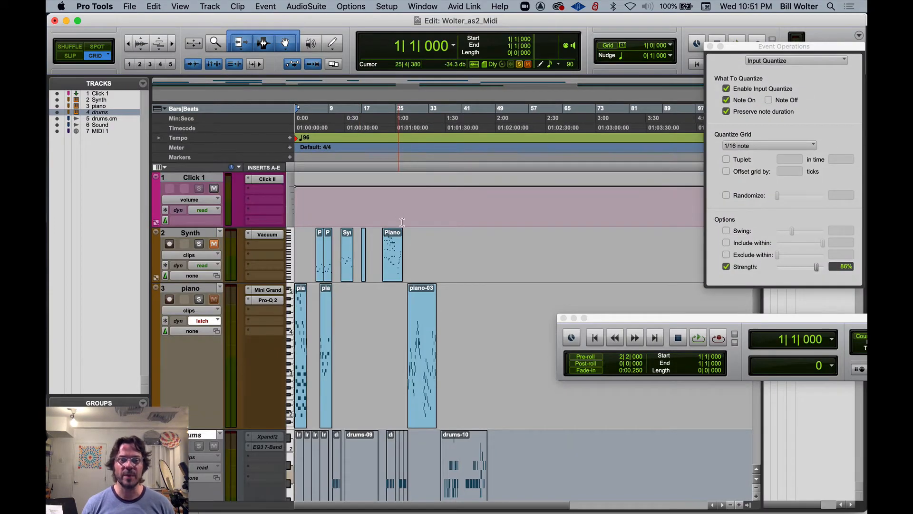
{"action": "scroll", "coordinate": [405, 223], "scroll_direction": "down", "scroll_amount": 10}
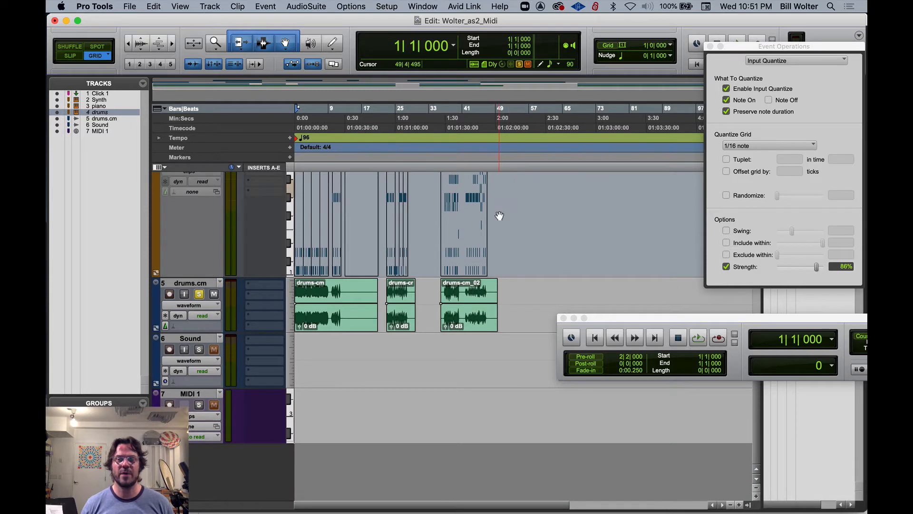
{"action": "scroll", "coordinate": [488, 201], "scroll_direction": "up", "scroll_amount": 10}
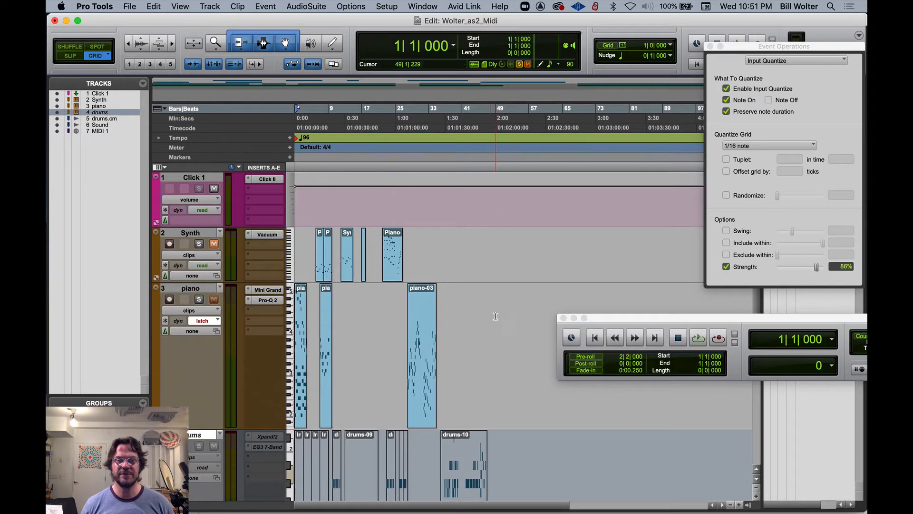
- Select the timeline range from bar 1 to bar 48 across all tracks
{"action": "left_click_drag", "start_coordinate": [497, 239], "coordinate": [490, 240]}
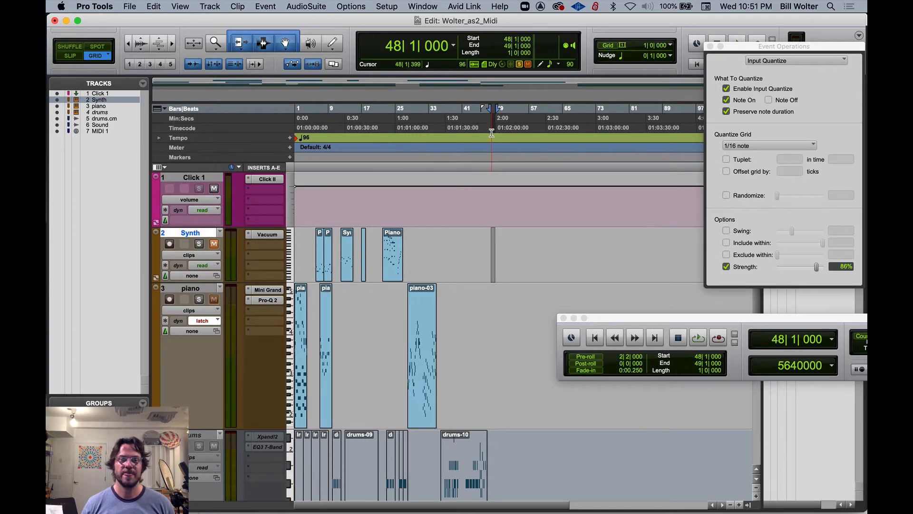
{"action": "left_click_drag", "start_coordinate": [492, 123], "coordinate": [286, 120]}
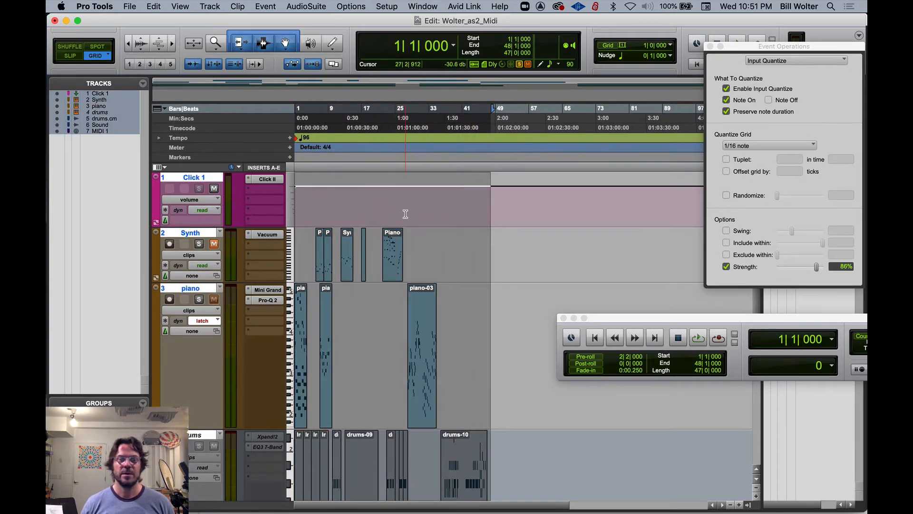
- Select bars 1 to 46 on the Synth track, and replace that selection with bars 1 to 47 on drums.cm
{"action": "left_click_drag", "start_coordinate": [482, 280], "coordinate": [244, 256]}
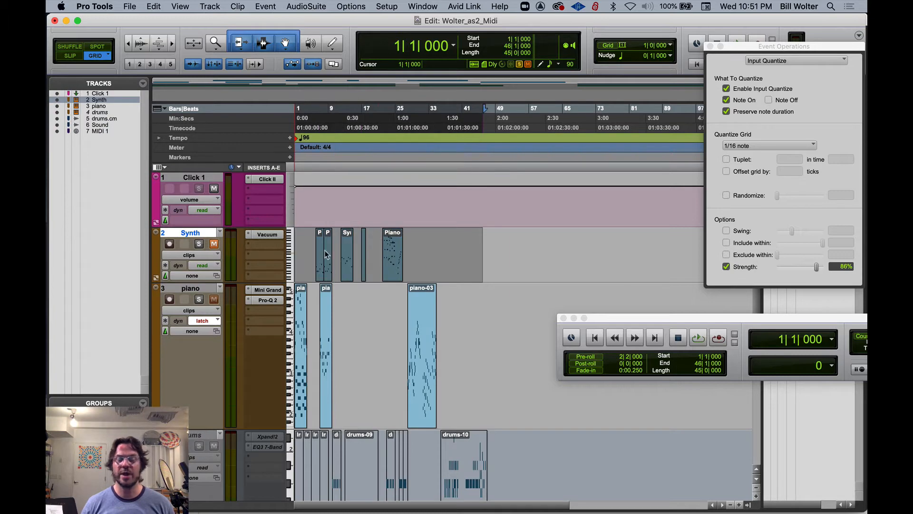
{"action": "scroll", "coordinate": [524, 291], "scroll_direction": "down", "scroll_amount": 5}
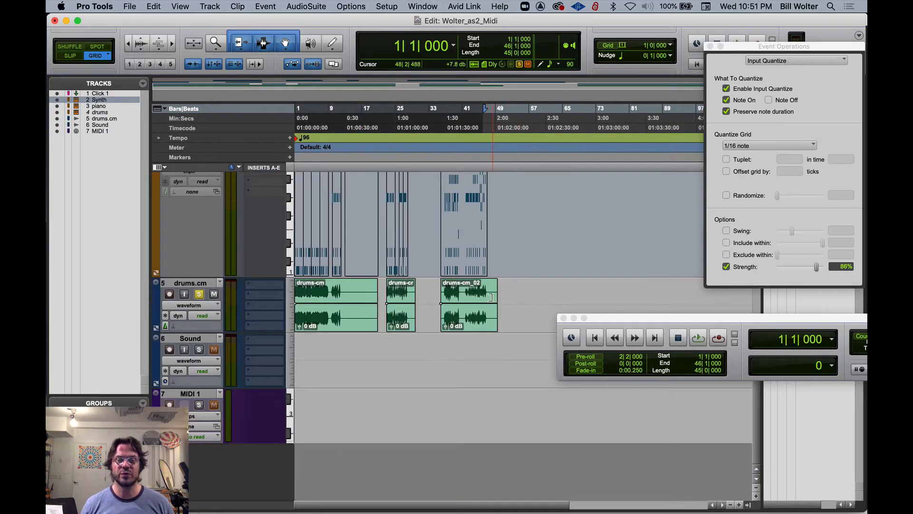
{"action": "left_click_drag", "start_coordinate": [488, 290], "coordinate": [261, 292]}
{"action": "scroll", "coordinate": [371, 186], "scroll_direction": "up", "scroll_amount": 5}
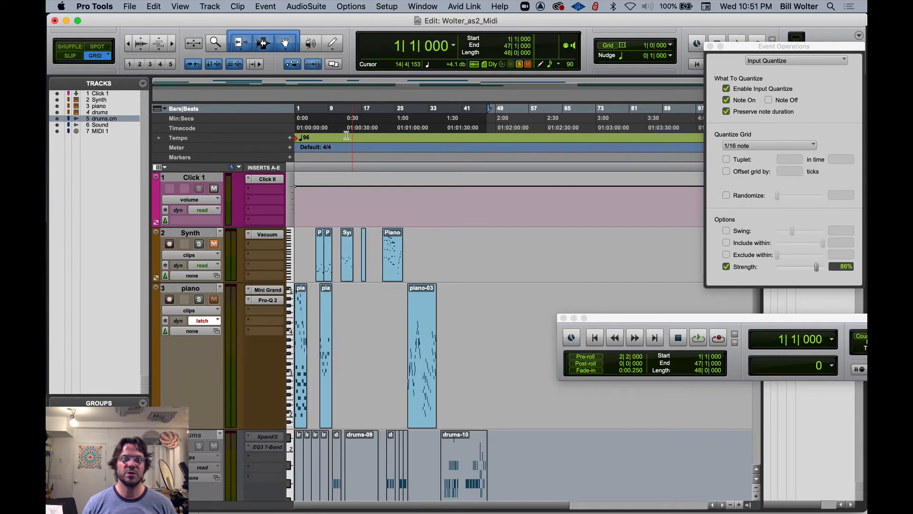
- Show the Sound track's volume automation and add two breakpoints at about bars 61 and 76, lowering the level at the second one
{"action": "scroll", "coordinate": [418, 266], "scroll_direction": "down", "scroll_amount": 5}
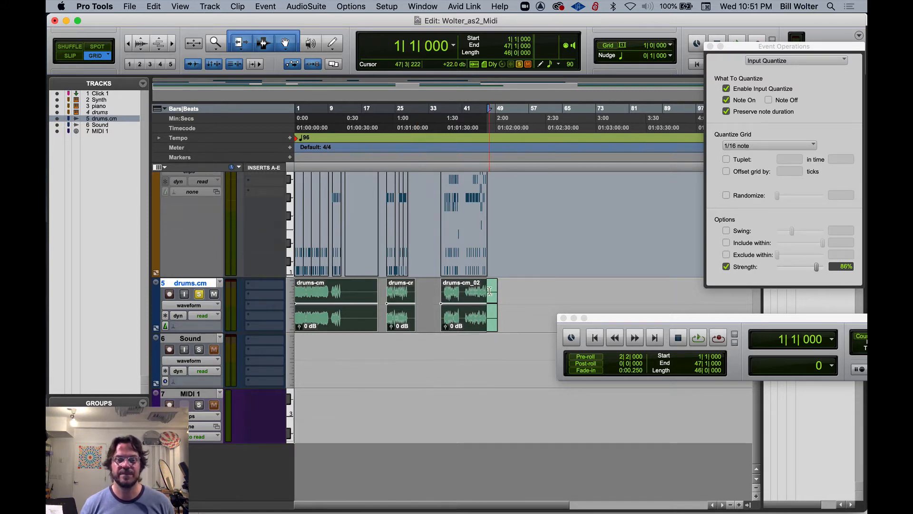
{"action": "left_click", "coordinate": [173, 361]}
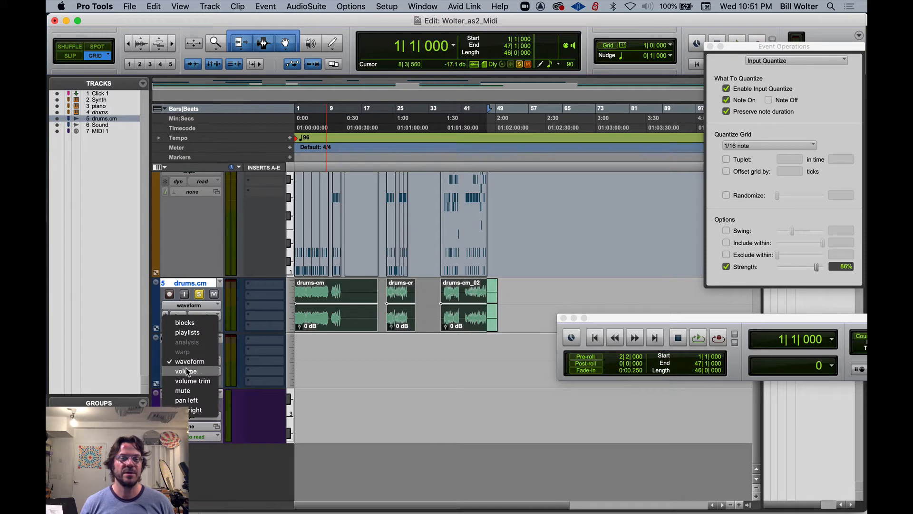
{"action": "left_click", "coordinate": [176, 370]}
{"action": "left_click_drag", "start_coordinate": [653, 312], "coordinate": [836, 235]}
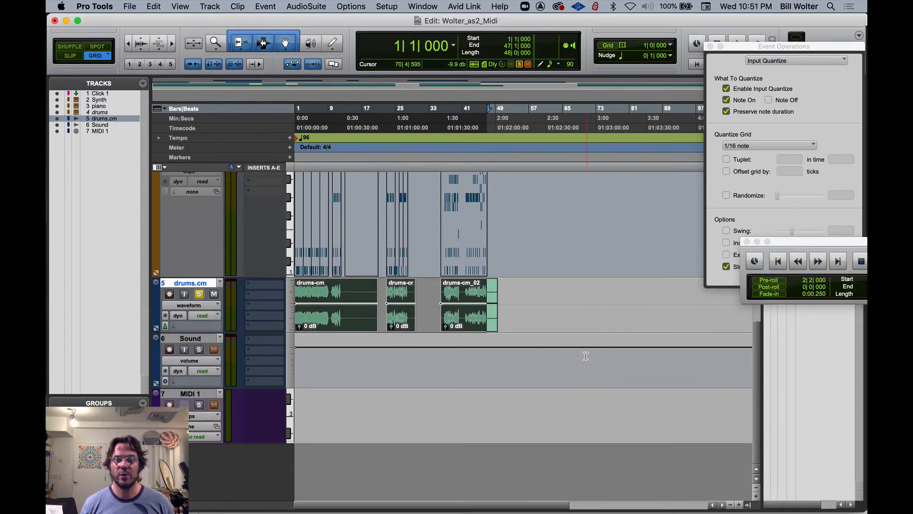
{"action": "left_click", "coordinate": [291, 36]}
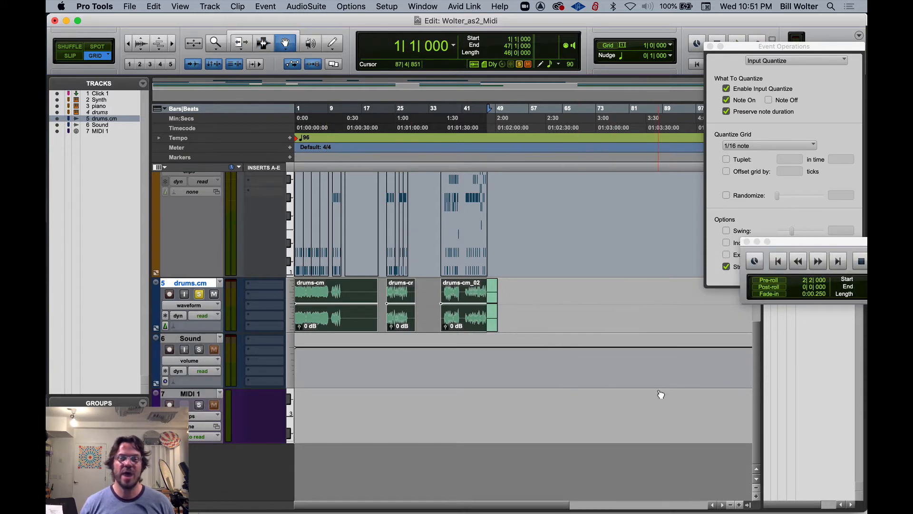
{"action": "left_click", "coordinate": [549, 347]}
{"action": "left_click_drag", "start_coordinate": [612, 347], "coordinate": [612, 358]}
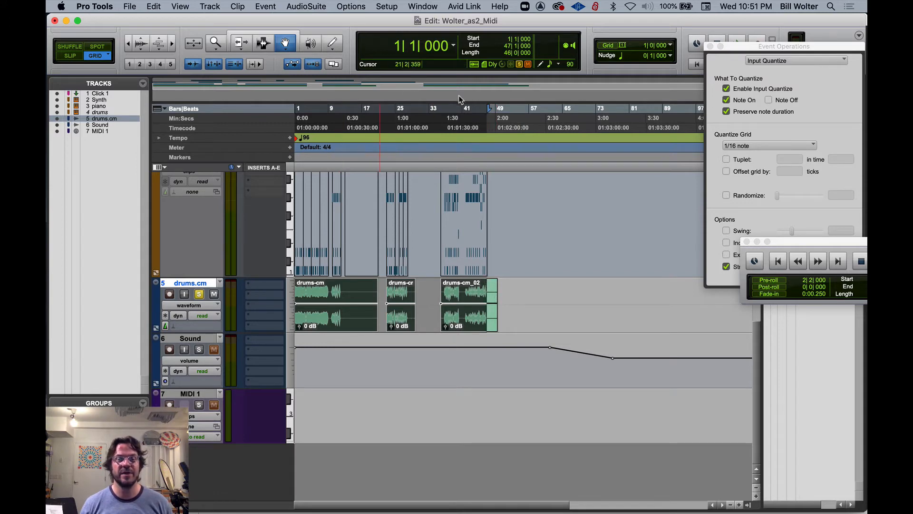
- Select the timeline range from bar 1 to bar 47 across all tracks and check the selection's edges
{"action": "left_click_drag", "start_coordinate": [487, 147], "coordinate": [289, 150]}
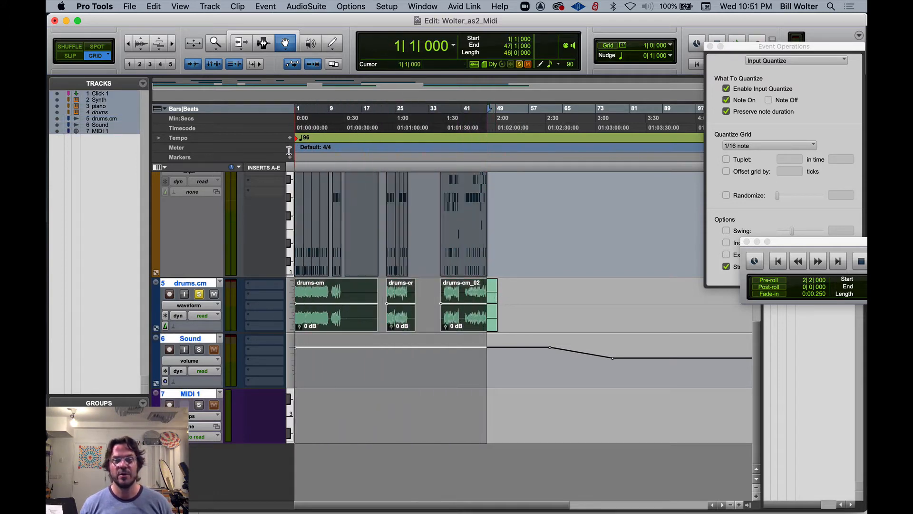
{"action": "key", "text": "t"}
{"action": "key", "text": "t"}
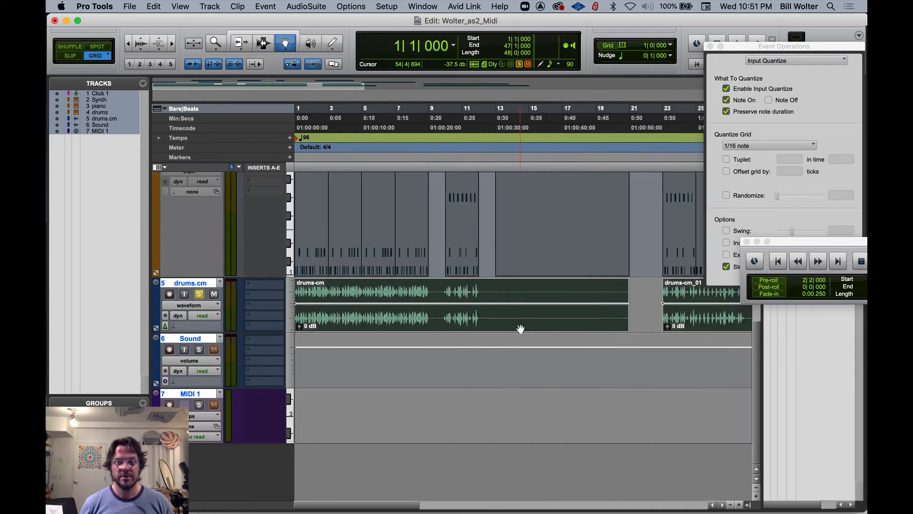
{"action": "key", "text": "Right"}
{"action": "key", "text": "Left"}
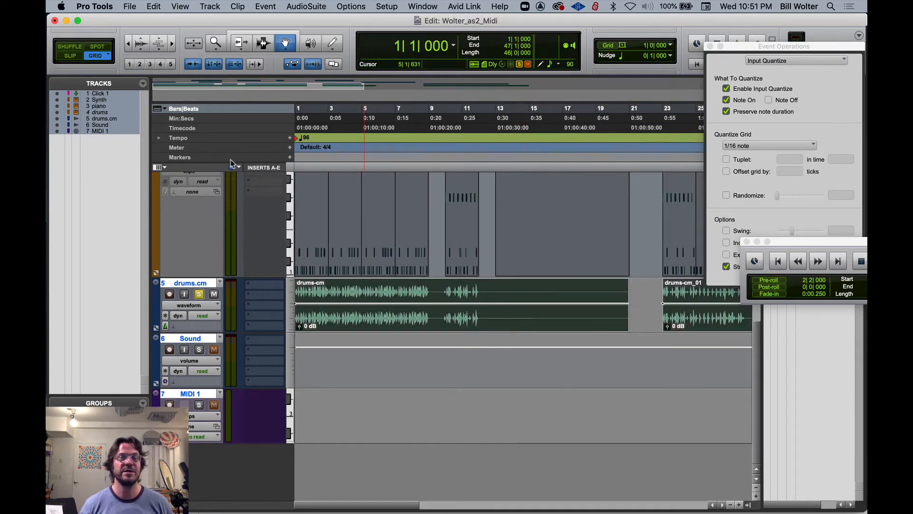
- Turn off solo on the drums.cm track and unmute the Synth and Sound tracks
{"action": "left_click", "coordinate": [199, 296]}
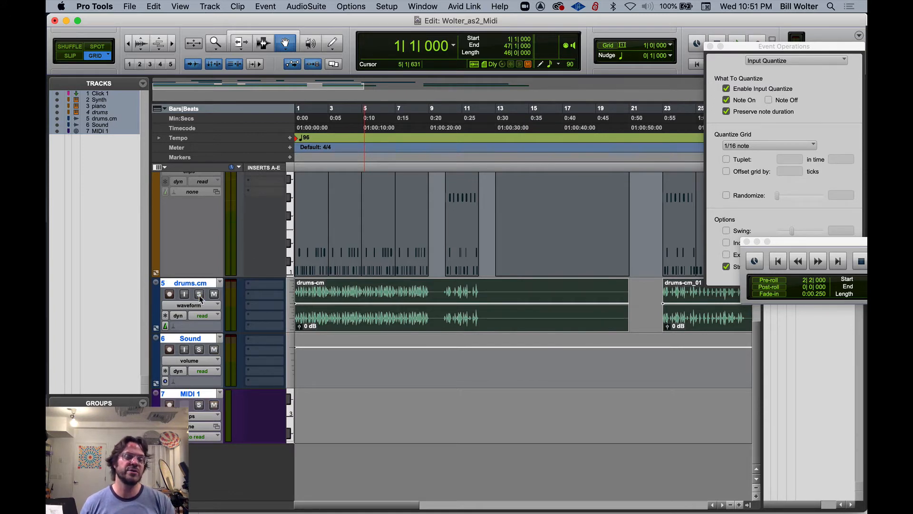
{"action": "scroll", "coordinate": [200, 298], "scroll_direction": "up", "scroll_amount": 5}
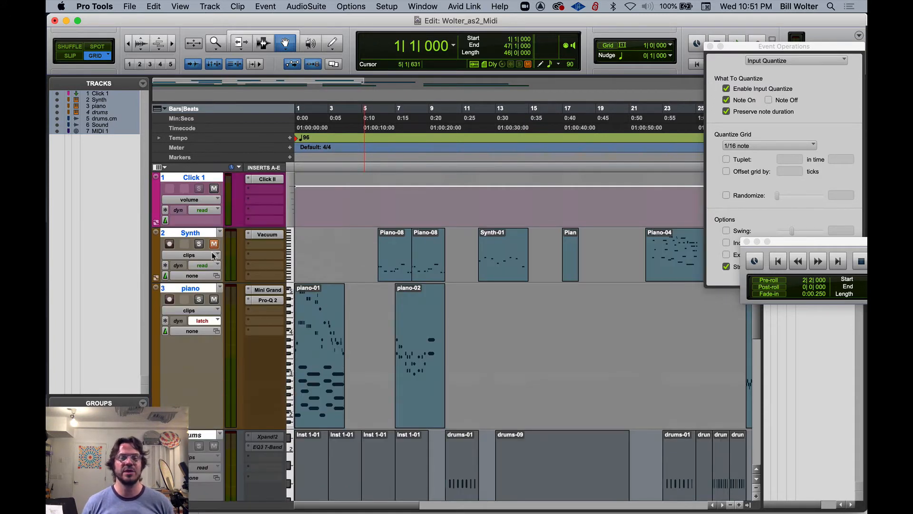
{"action": "scroll", "coordinate": [221, 321], "scroll_direction": "down", "scroll_amount": 6}
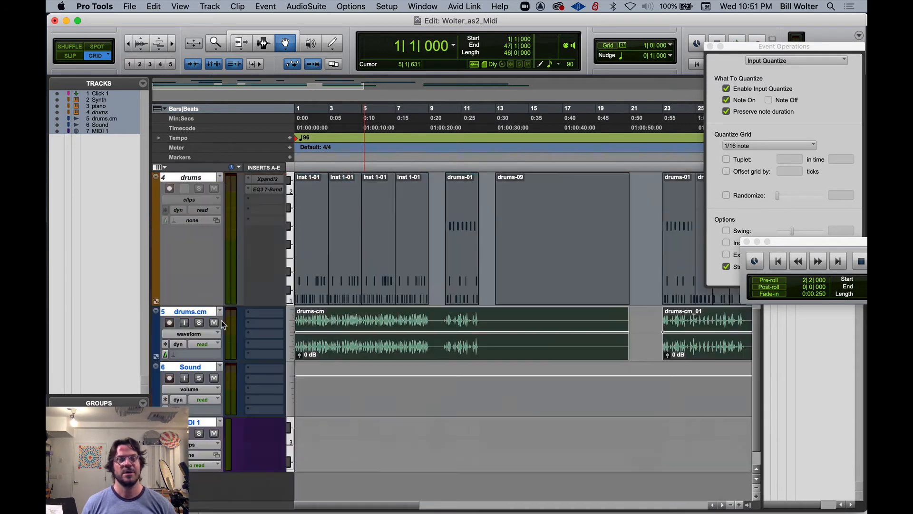
- Play the selection from bar 1 and inspect the piano track's Pro-Q 2 equalizer before stopping playback and closing the plug-in
{"action": "key", "text": "space"}
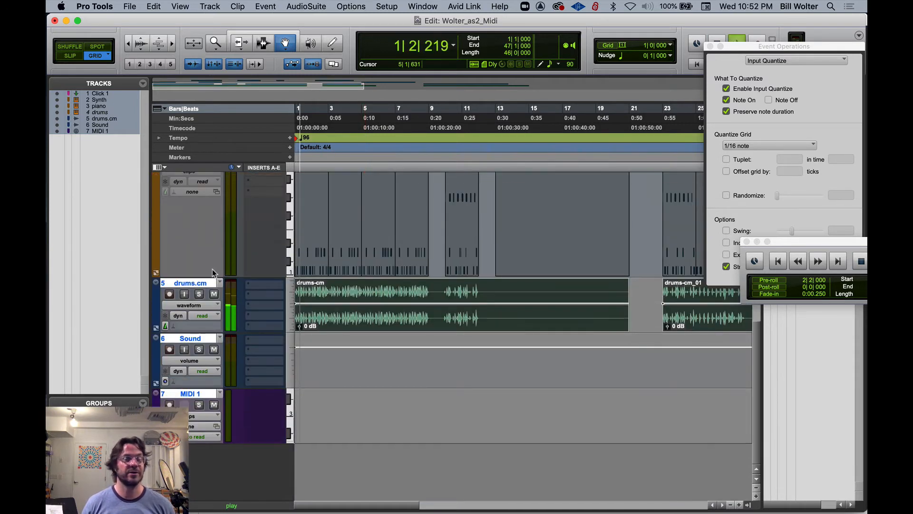
{"action": "scroll", "coordinate": [212, 269], "scroll_direction": "up", "scroll_amount": 5}
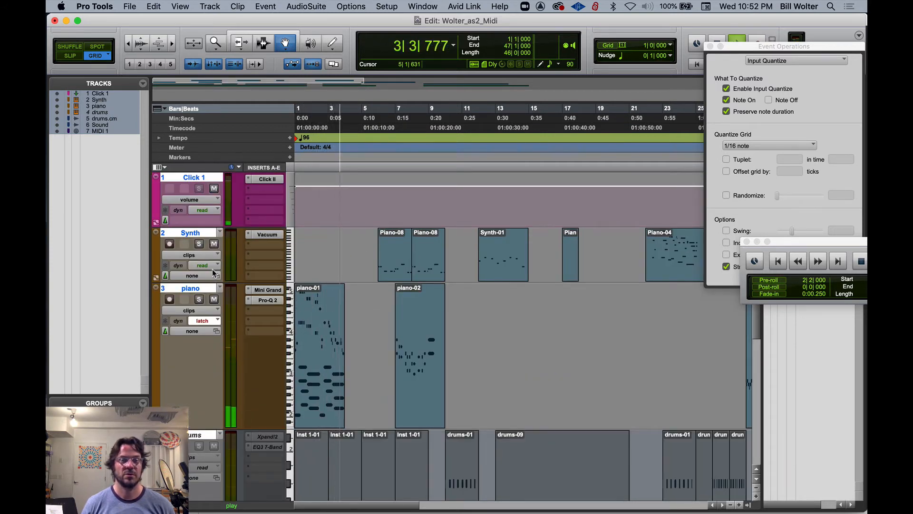
{"action": "left_click", "coordinate": [281, 302]}
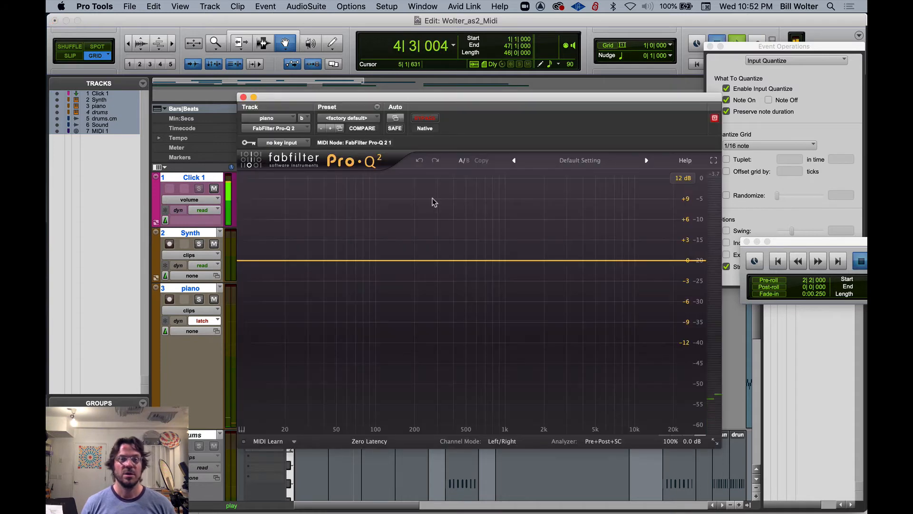
{"action": "key", "text": "space"}
{"action": "left_click", "coordinate": [243, 97]}
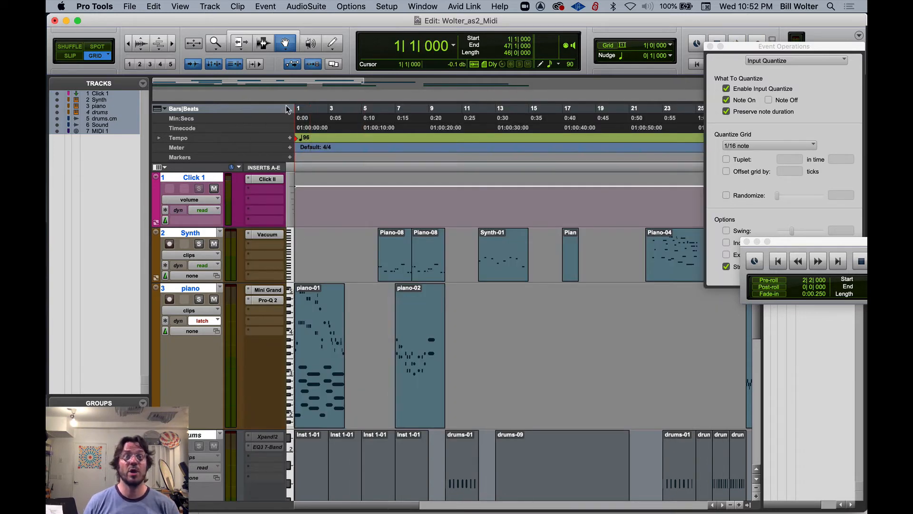
- Deselect all tracks and check the full length of the song in the timeline down to the last track
{"action": "left_click", "coordinate": [198, 232], "text": "alt"}
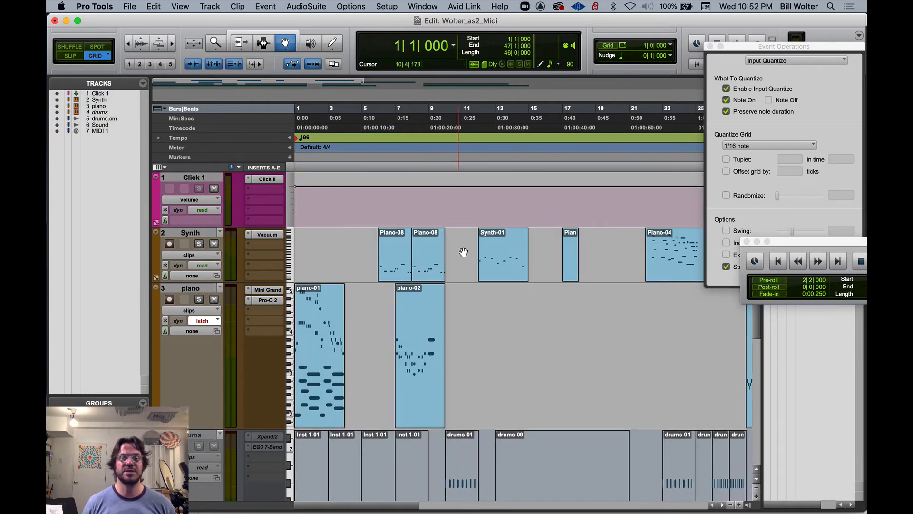
{"action": "scroll", "coordinate": [462, 254], "scroll_direction": "down", "scroll_amount": 10}
{"action": "scroll", "coordinate": [451, 257], "scroll_direction": "right", "scroll_amount": 10}
{"action": "scroll", "coordinate": [451, 257], "scroll_direction": "left", "scroll_amount": 3}
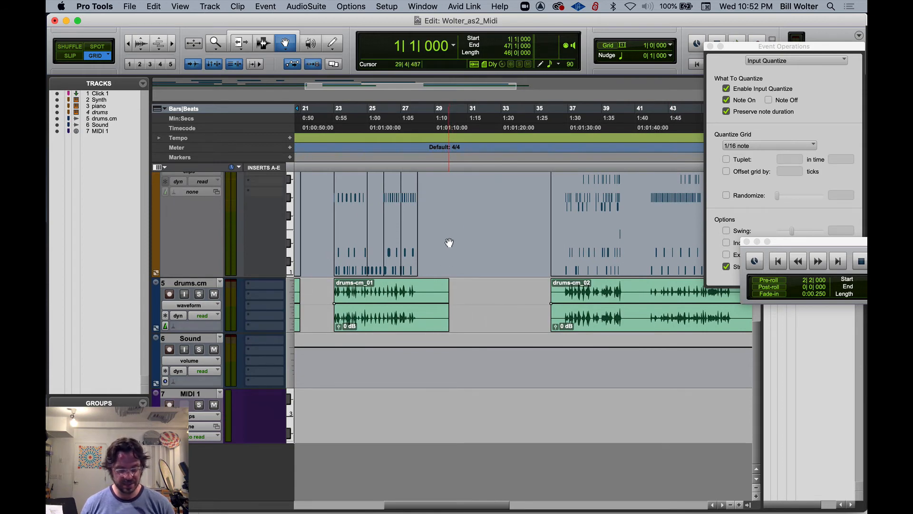
{"action": "key", "text": "r"}
{"action": "key", "text": "r"}
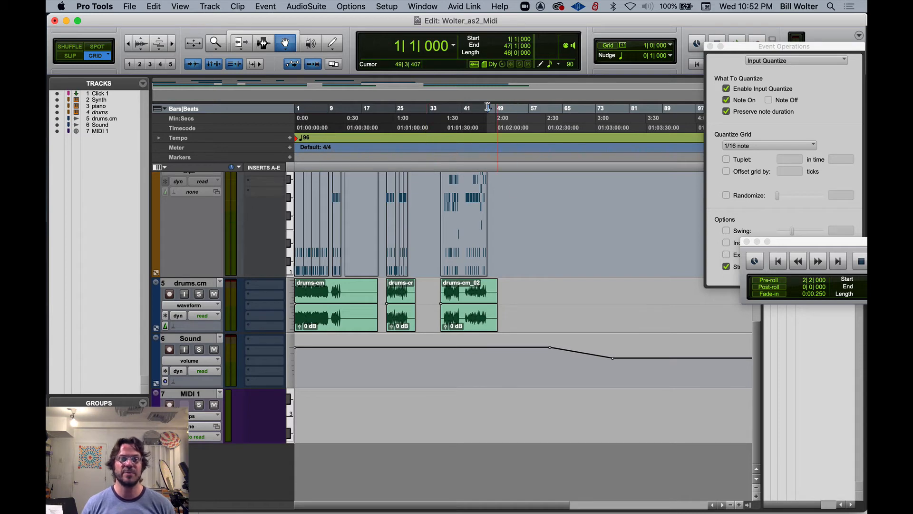
- Start a Bounce to Disk and set the bounce's file format to Interleaved
{"action": "left_click", "coordinate": [128, 7]}
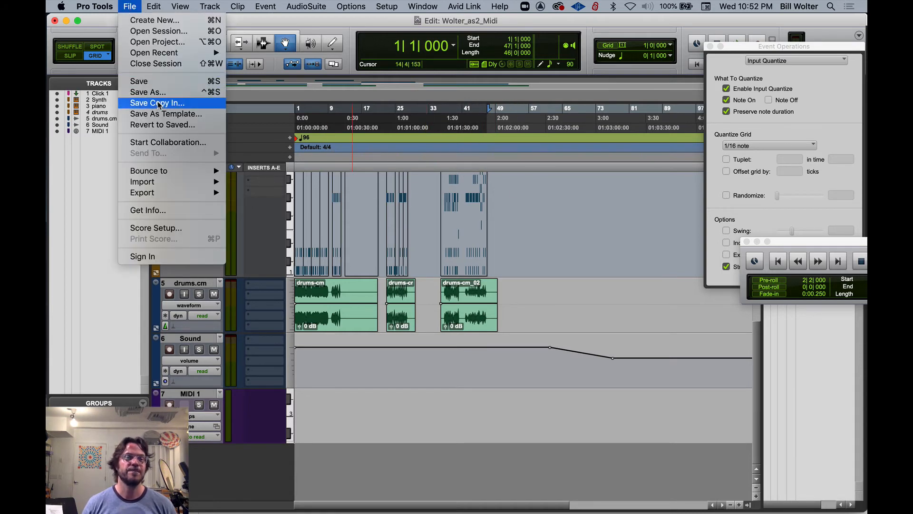
{"action": "mouse_move", "coordinate": [175, 177]}
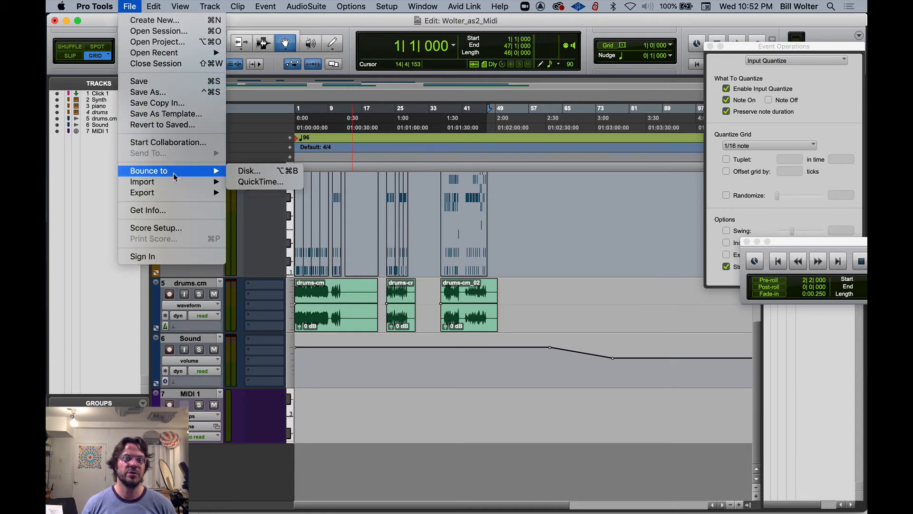
{"action": "left_click", "coordinate": [248, 171]}
{"action": "left_click_drag", "start_coordinate": [448, 111], "coordinate": [438, 137]}
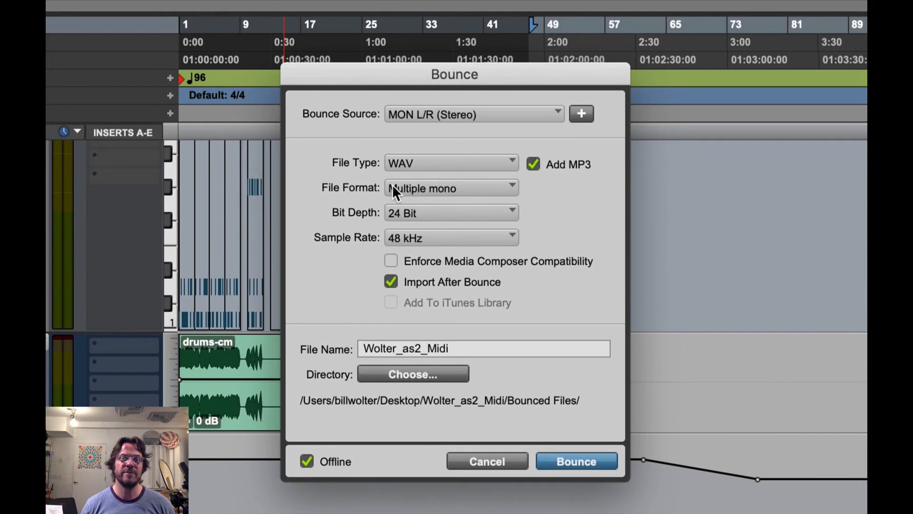
{"action": "left_click", "coordinate": [393, 188]}
{"action": "left_click", "coordinate": [436, 203]}
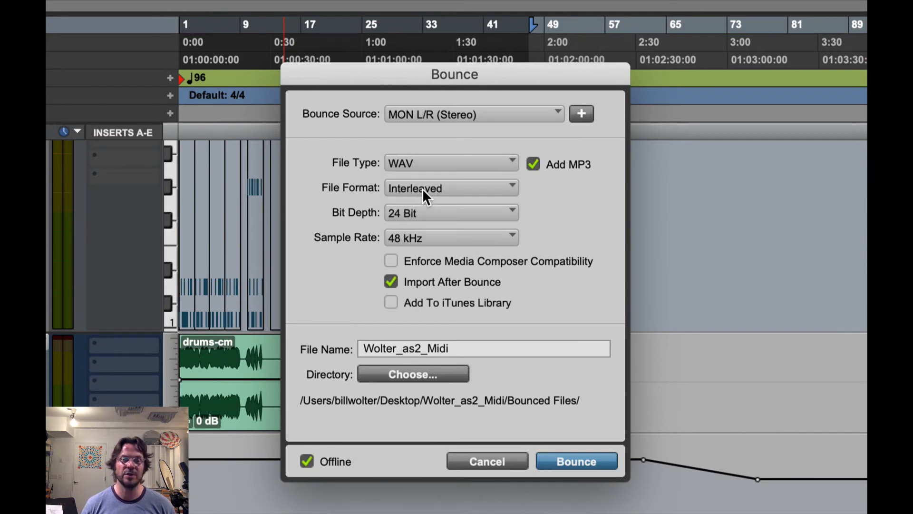
{"action": "left_click", "coordinate": [405, 189]}
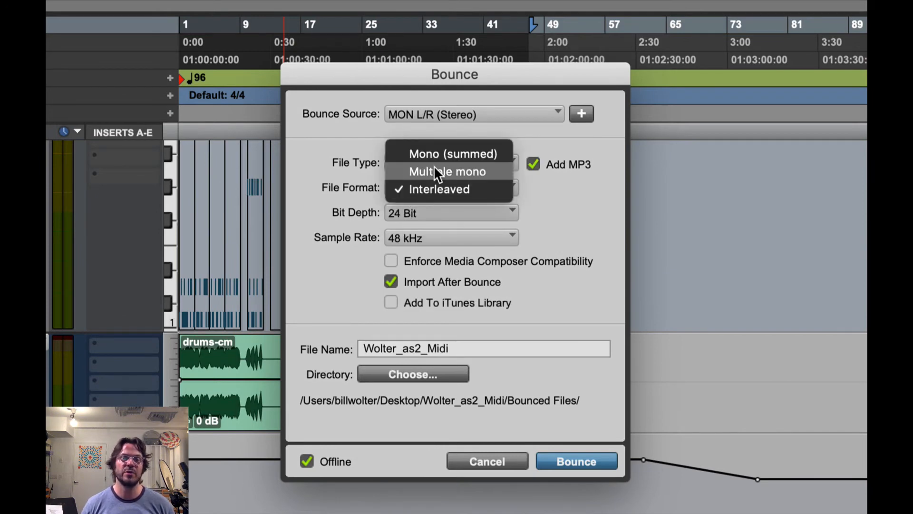
{"action": "left_click", "coordinate": [437, 187]}
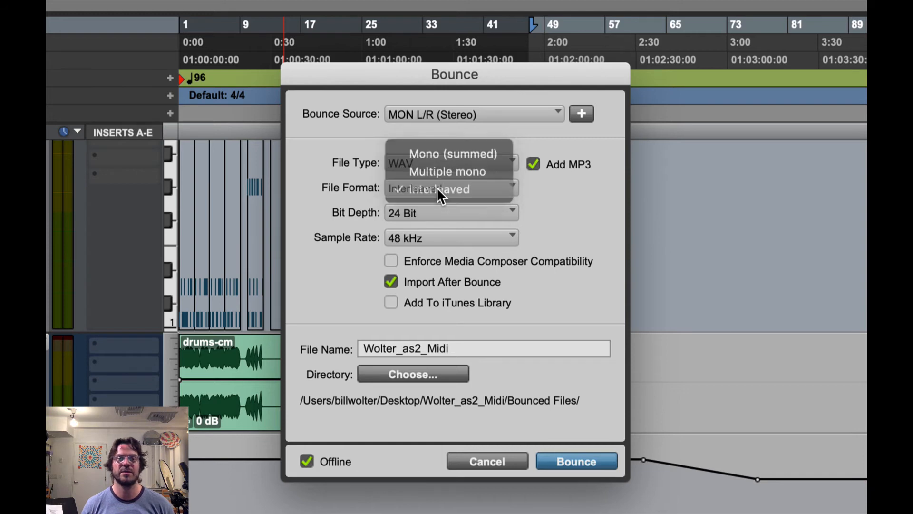
- Set the bounce's bit depth to 16 Bit and its sample rate to 44.1 kHz
{"action": "left_click", "coordinate": [415, 208]}
{"action": "left_click", "coordinate": [420, 221]}
{"action": "left_click", "coordinate": [418, 237]}
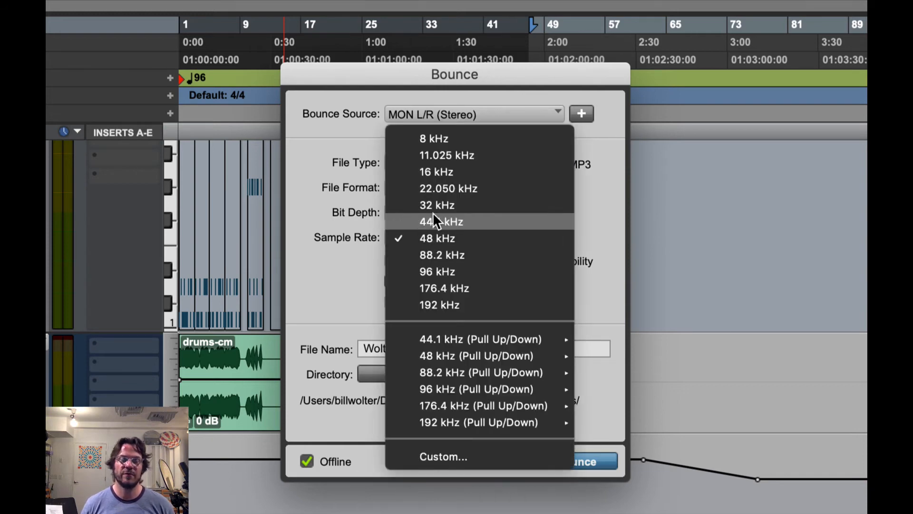
{"action": "left_click", "coordinate": [418, 220]}
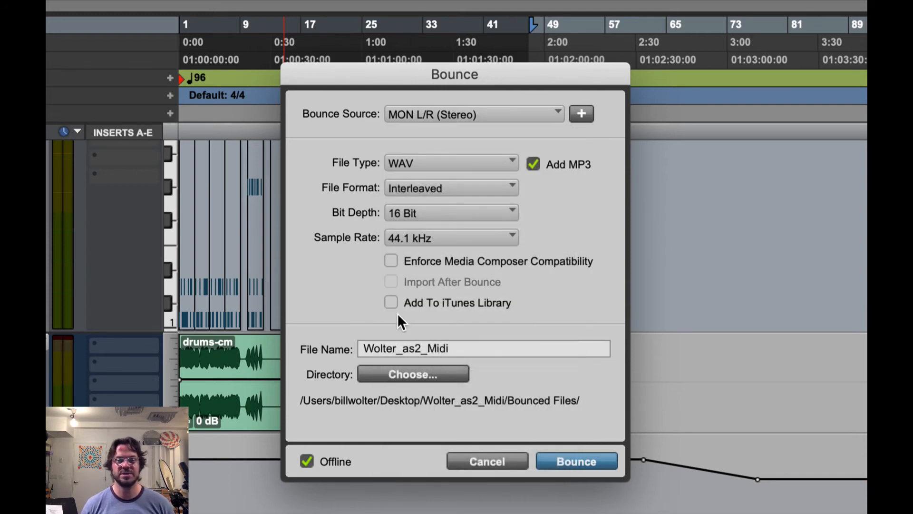
- Confirm Bounced Files as the destination folder and bounce the song offline, accepting the MP3 encoder settings
{"action": "left_click", "coordinate": [415, 373]}
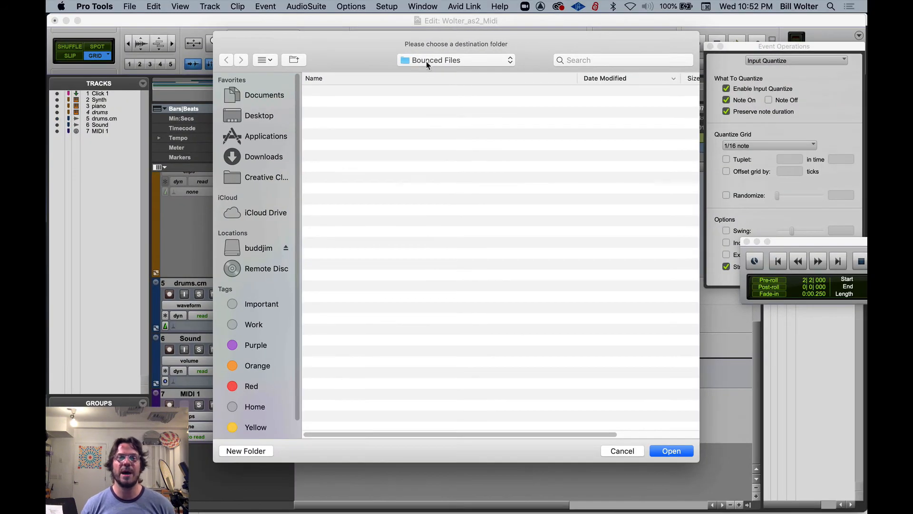
{"action": "left_click", "coordinate": [427, 61]}
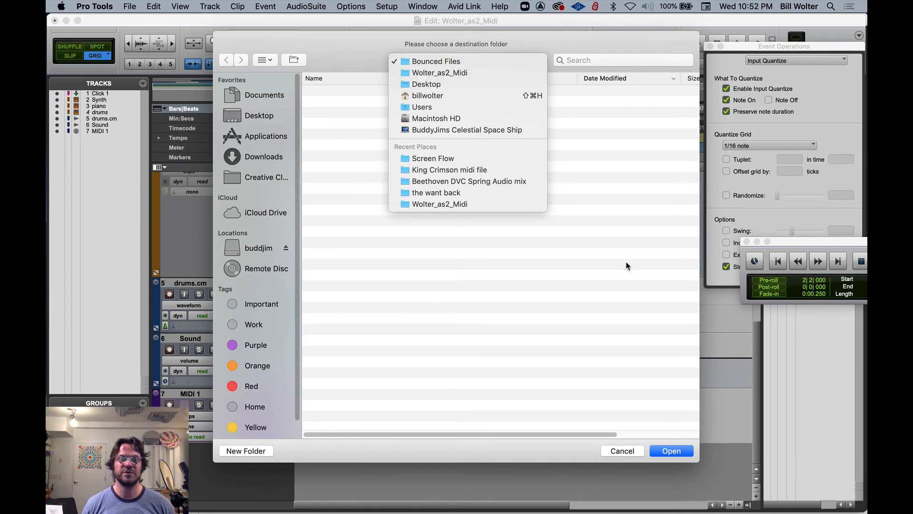
{"action": "left_click", "coordinate": [595, 250]}
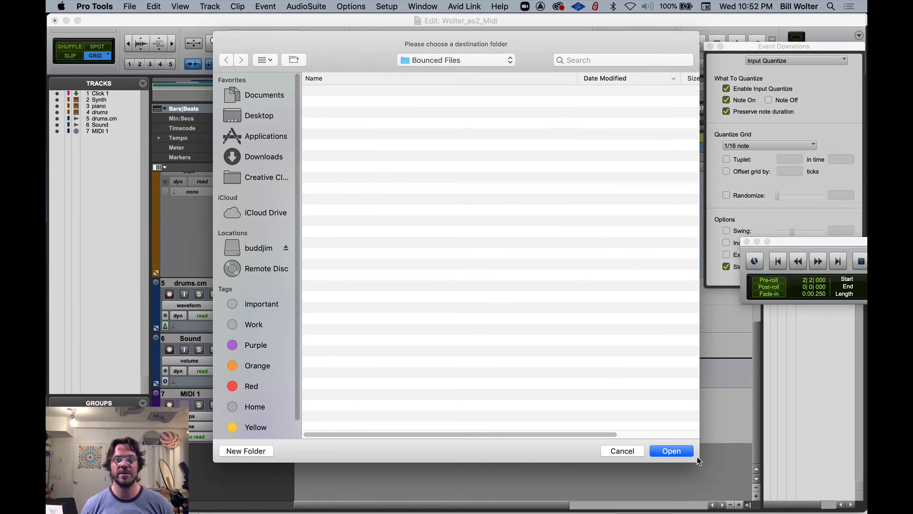
{"action": "left_click", "coordinate": [678, 449]}
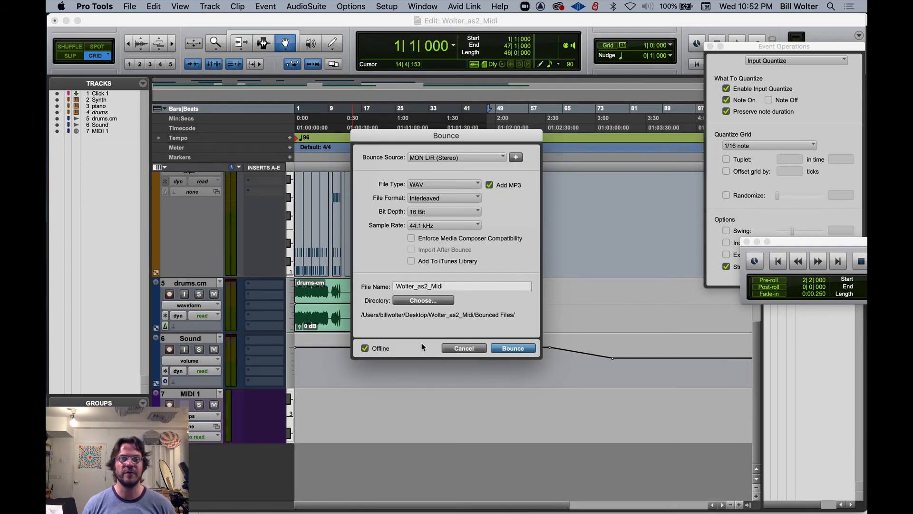
{"action": "left_click", "coordinate": [516, 350]}
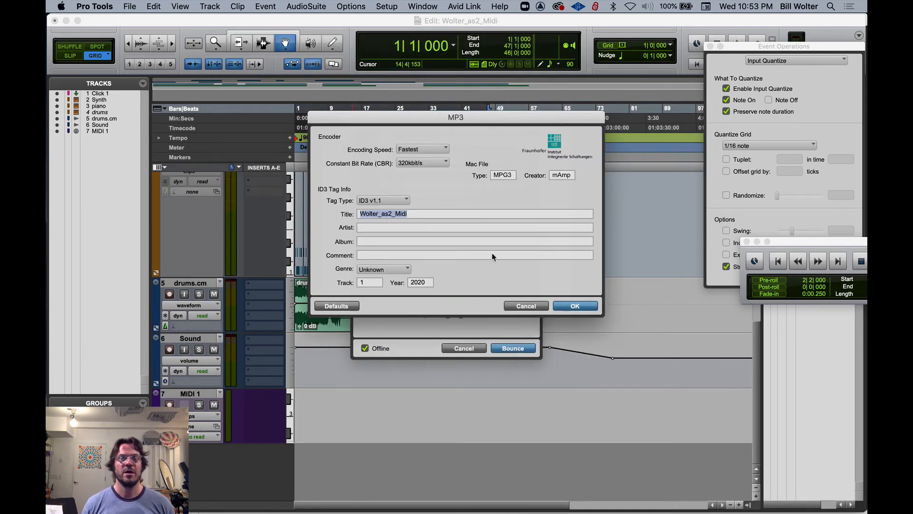
{"action": "left_click", "coordinate": [579, 307]}
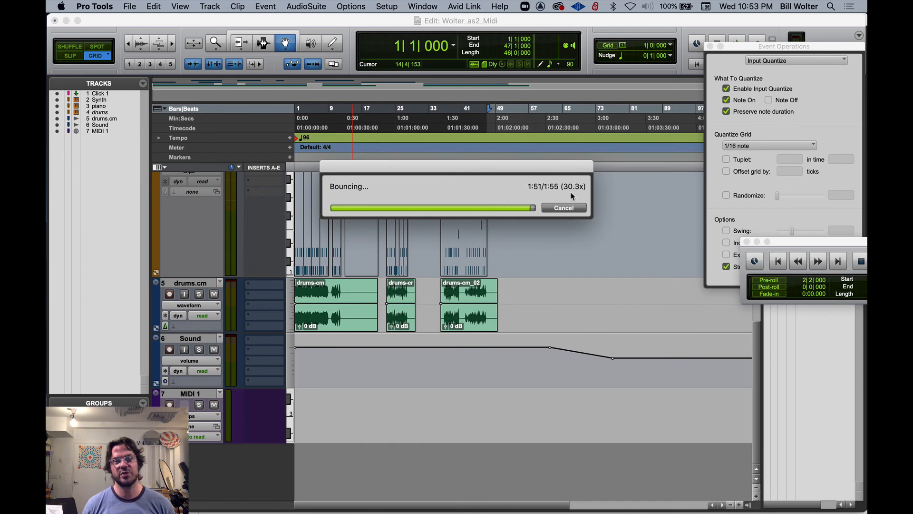
- Switch to Finder and open the Bounced Files folder inside the session folder on the Desktop in a new window
{"action": "key", "text": "super+Tab"}
{"action": "key", "text": "super+Tab"}
{"action": "key", "text": "super+Tab"}
{"action": "key", "text": "super+Tab"}
{"action": "key", "text": "super+Tab"}
{"action": "key", "text": "super+Tab"}
{"action": "key", "text": "super+Tab"}
{"action": "key", "text": "super+Tab"}
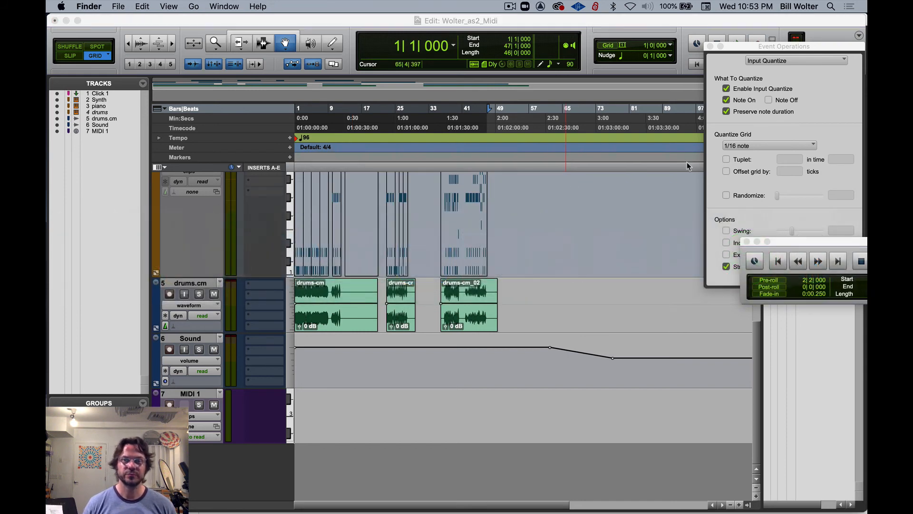
{"action": "key", "text": "super+n"}
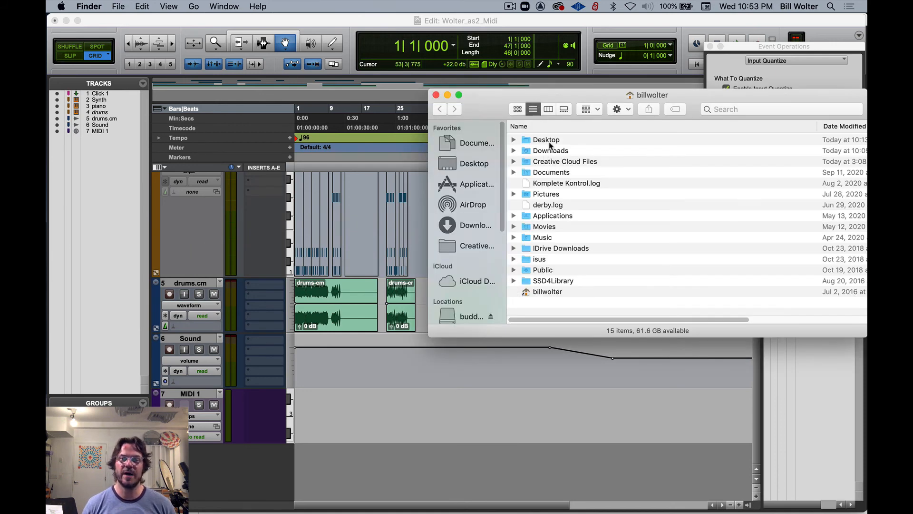
{"action": "key", "text": "super+shift+d"}
{"action": "key", "text": "super+Down"}
{"action": "key", "text": "Down"}
{"action": "key", "text": "super+Down"}
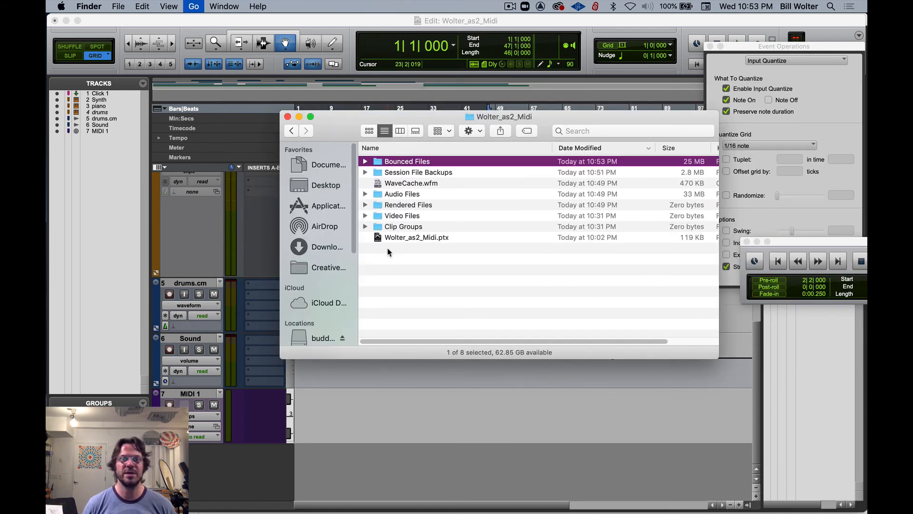
- Check the bounced MP3 and WAV files, preview the WAV's playback briefly and close the Finder window
{"action": "left_click", "coordinate": [428, 174]}
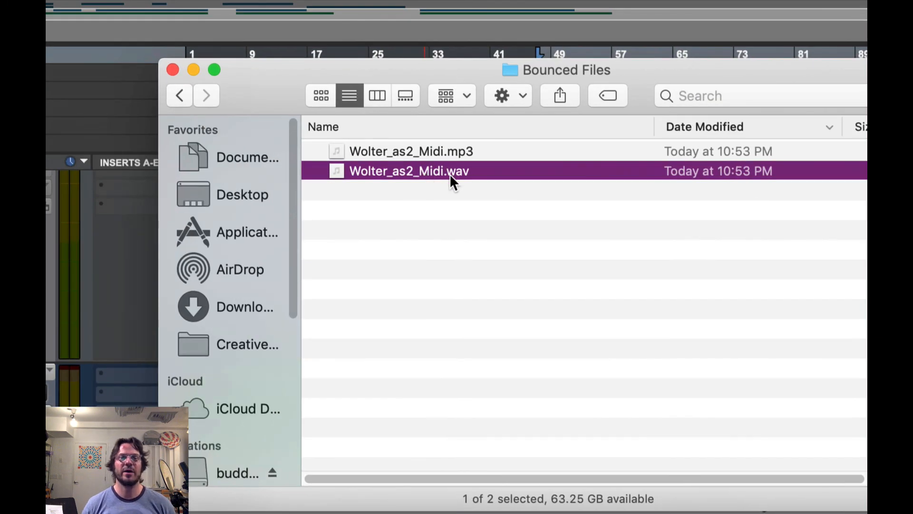
{"action": "left_click", "coordinate": [432, 162]}
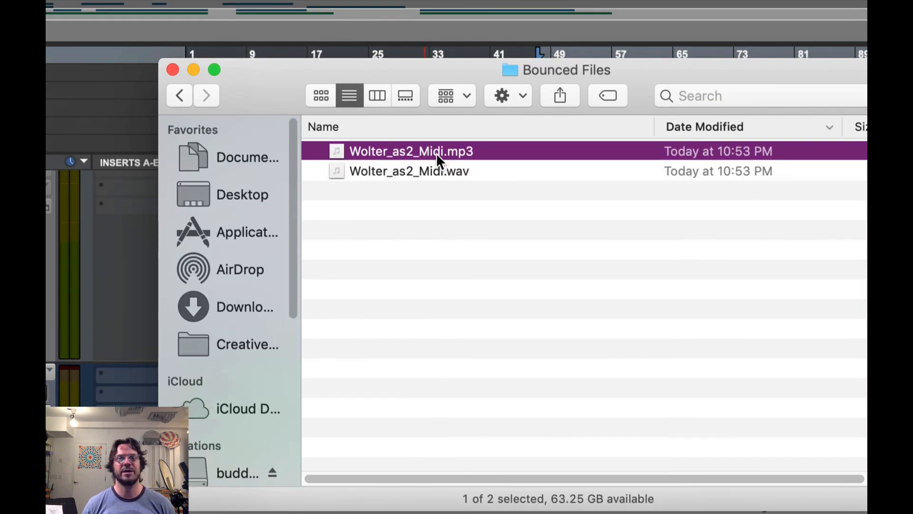
{"action": "left_click", "coordinate": [435, 172]}
{"action": "key", "text": "space"}
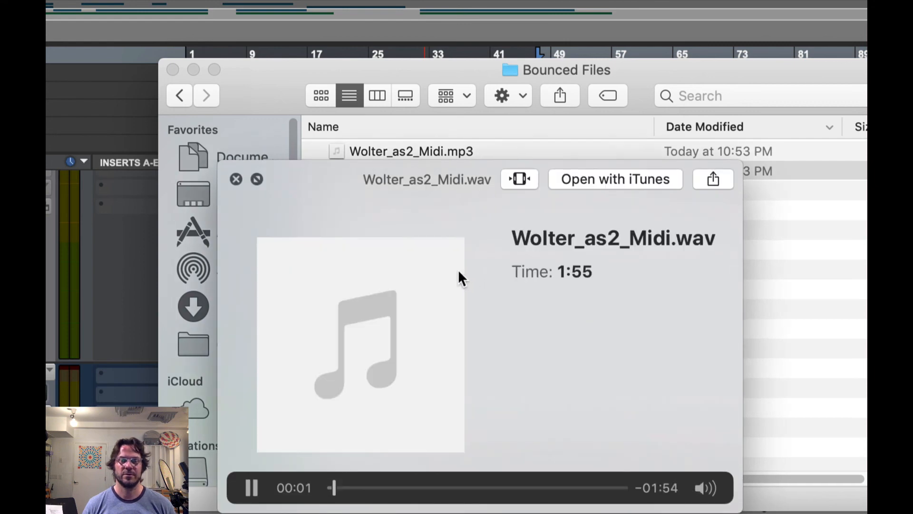
{"action": "key", "text": "space"}
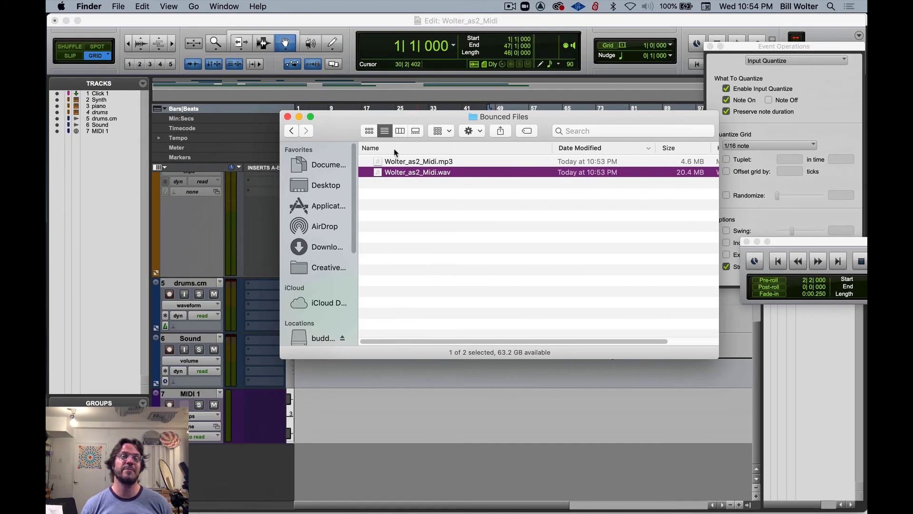
{"action": "left_click", "coordinate": [287, 116]}
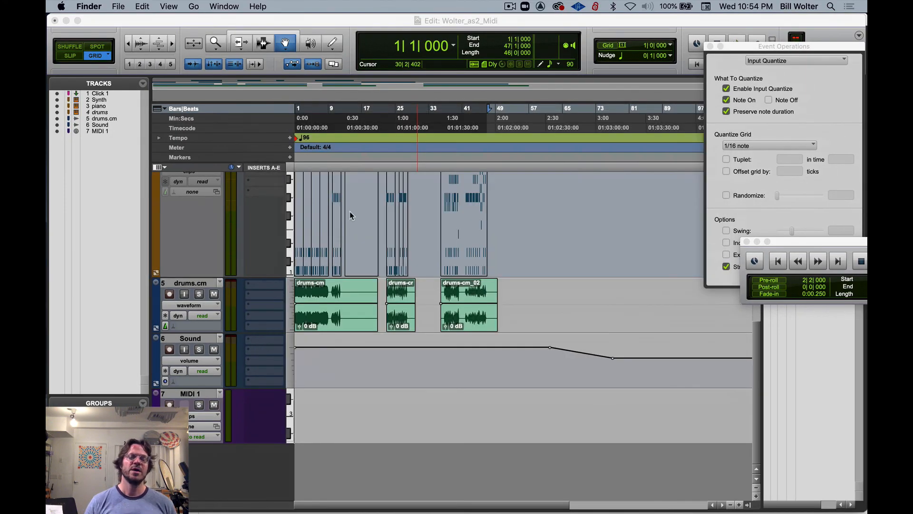